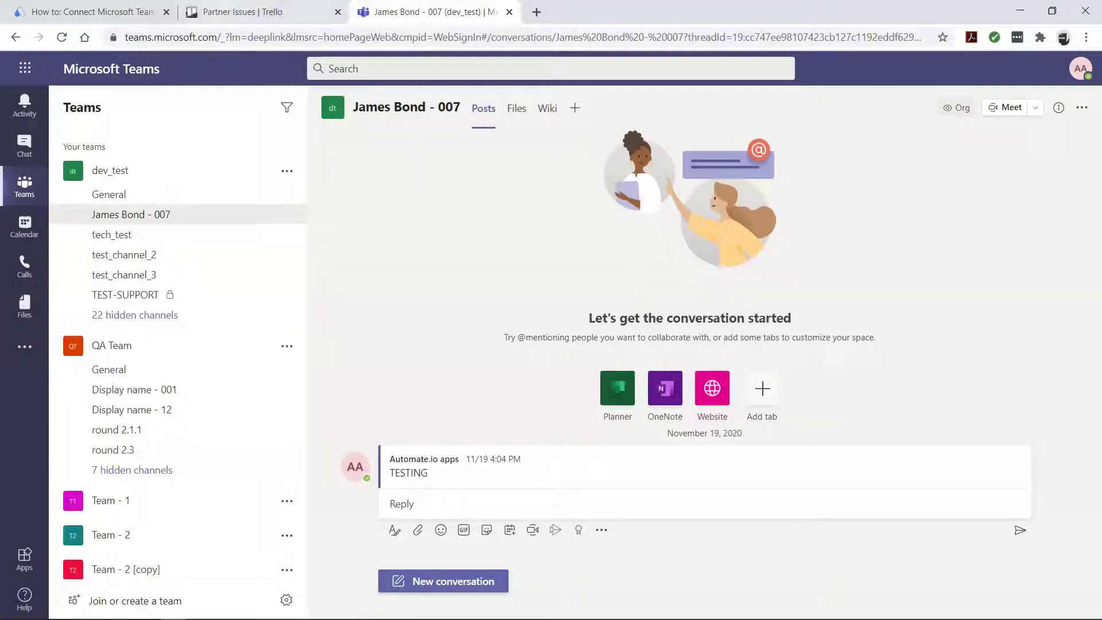
- Switch from the Teams tab to the Automate.io Teams–Trello integration tab
key(ctrl+1)
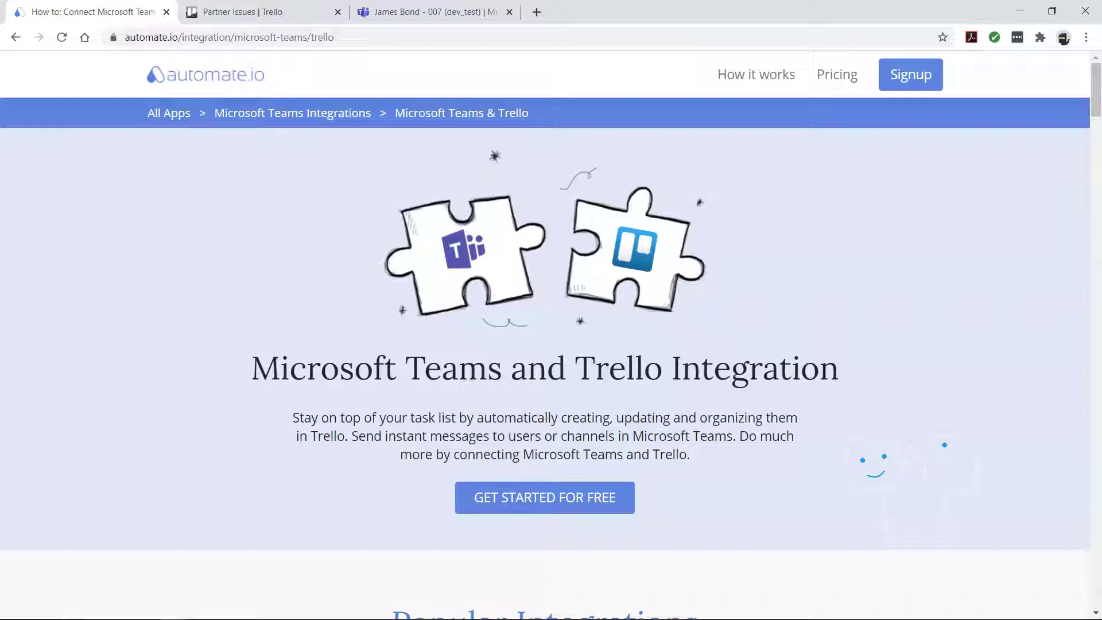
scroll(551, 345, down, 5)
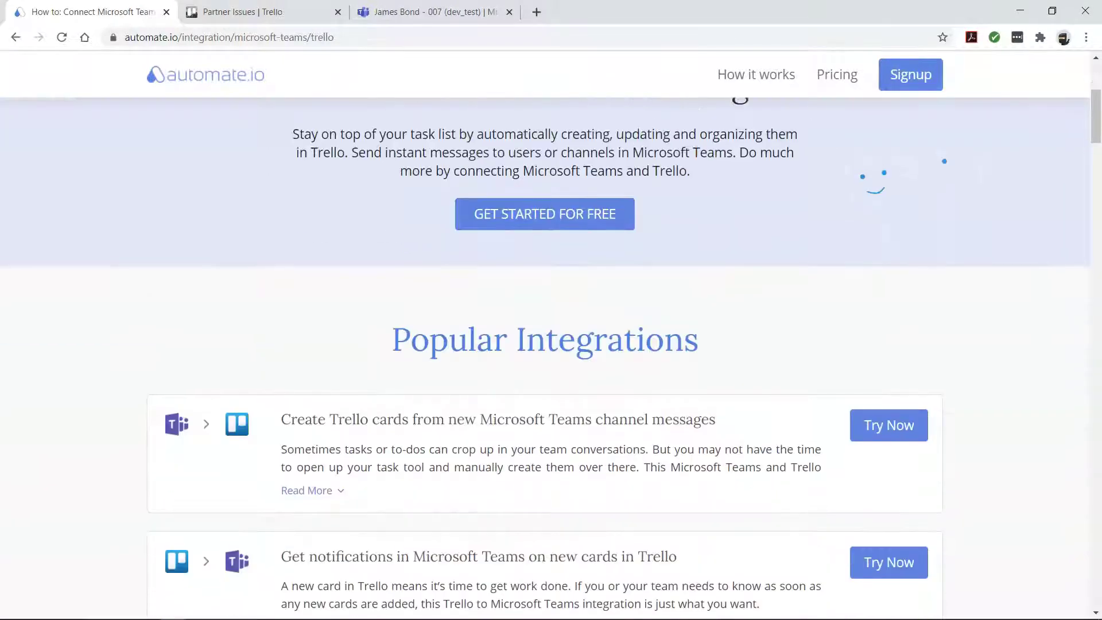
scroll(551, 344, down, 3)
scroll(551, 344, down, 1)
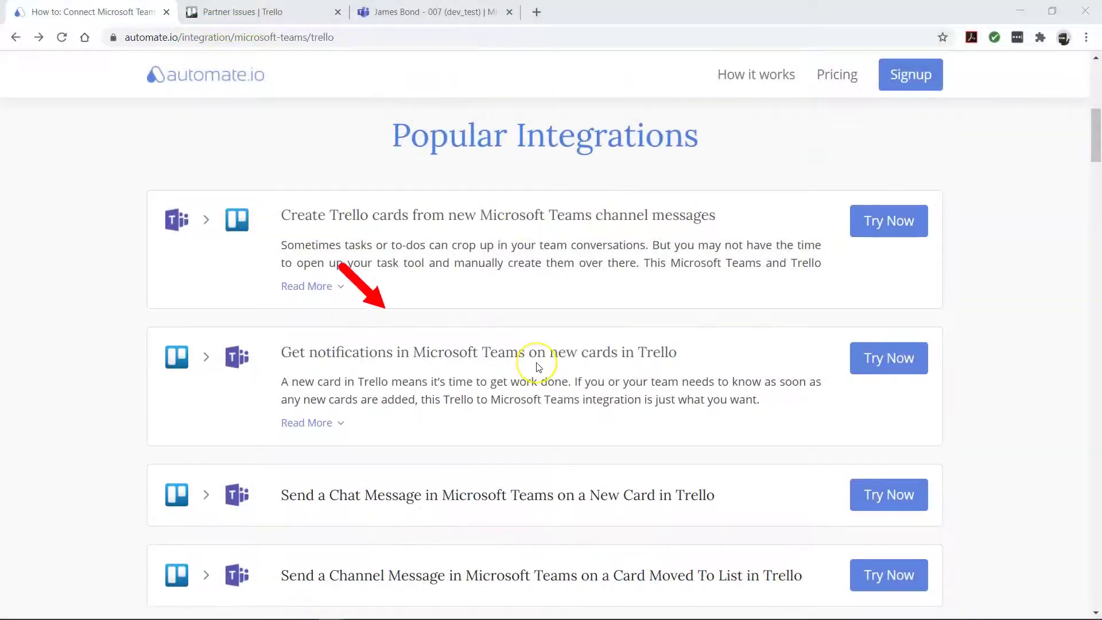
- Start the 'Get notifications in Microsoft Teams on new cards in Trello' bot template
click(528, 352)
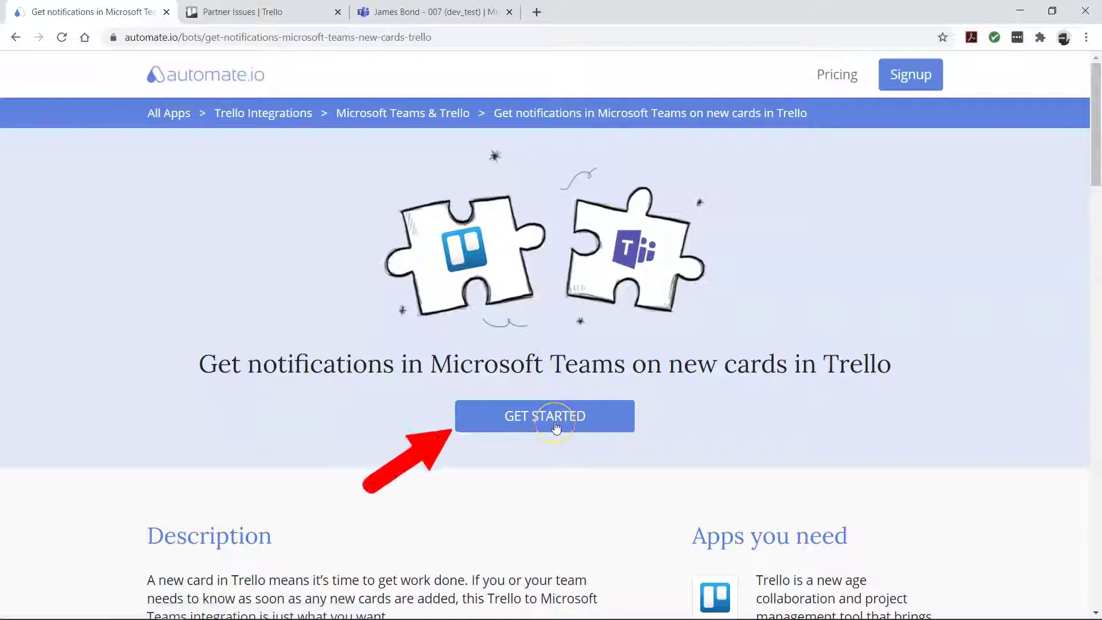
click(555, 422)
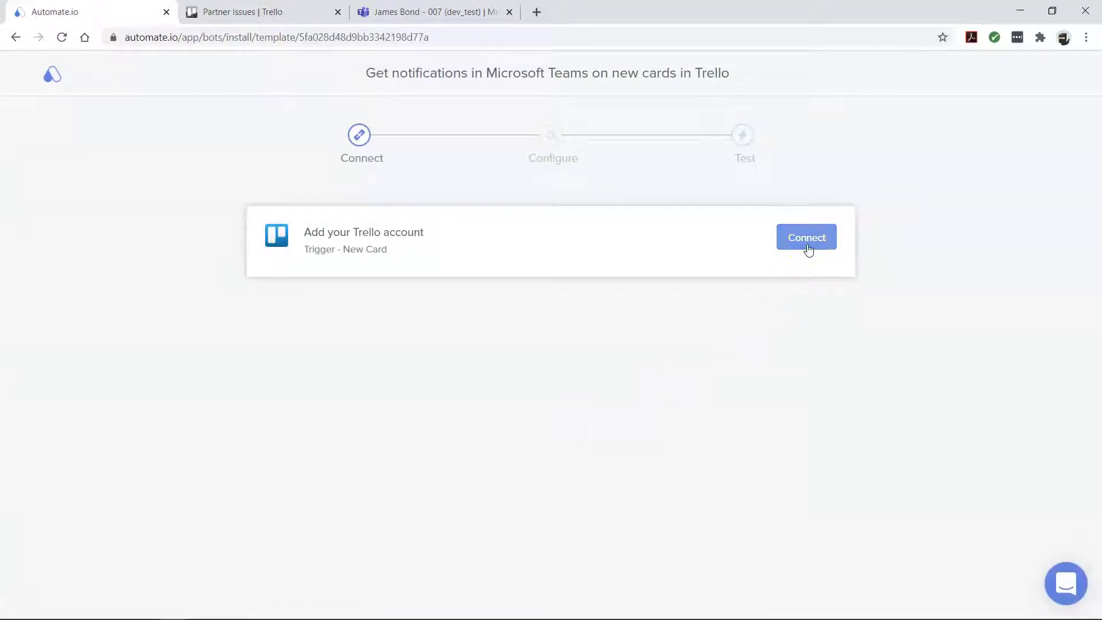
- Connect and authorize the Trello account for the bot
click(807, 237)
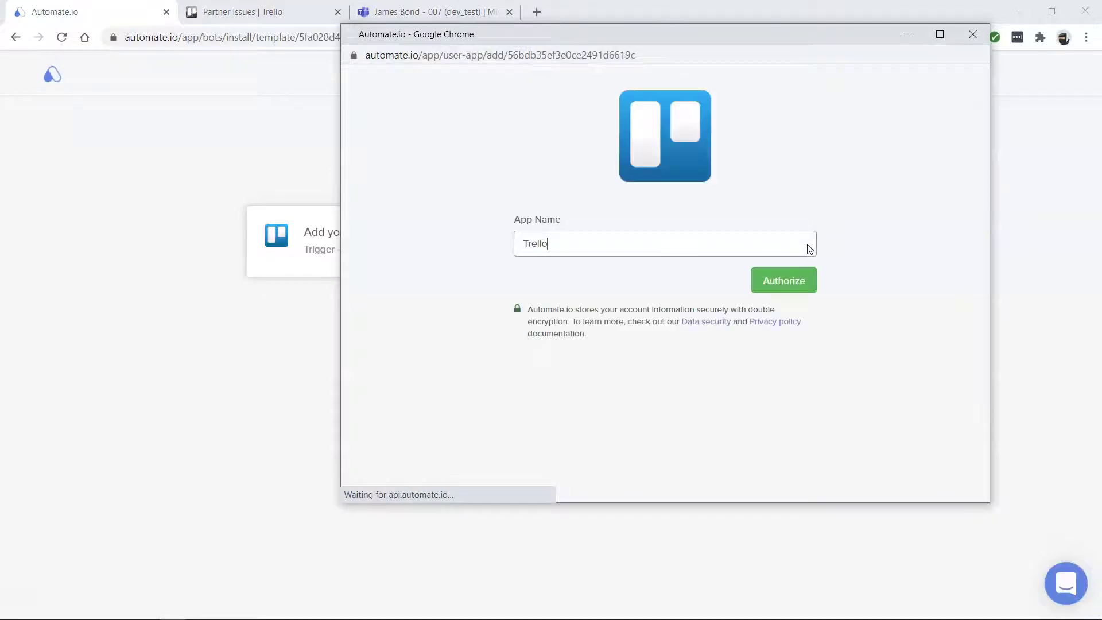
click(783, 280)
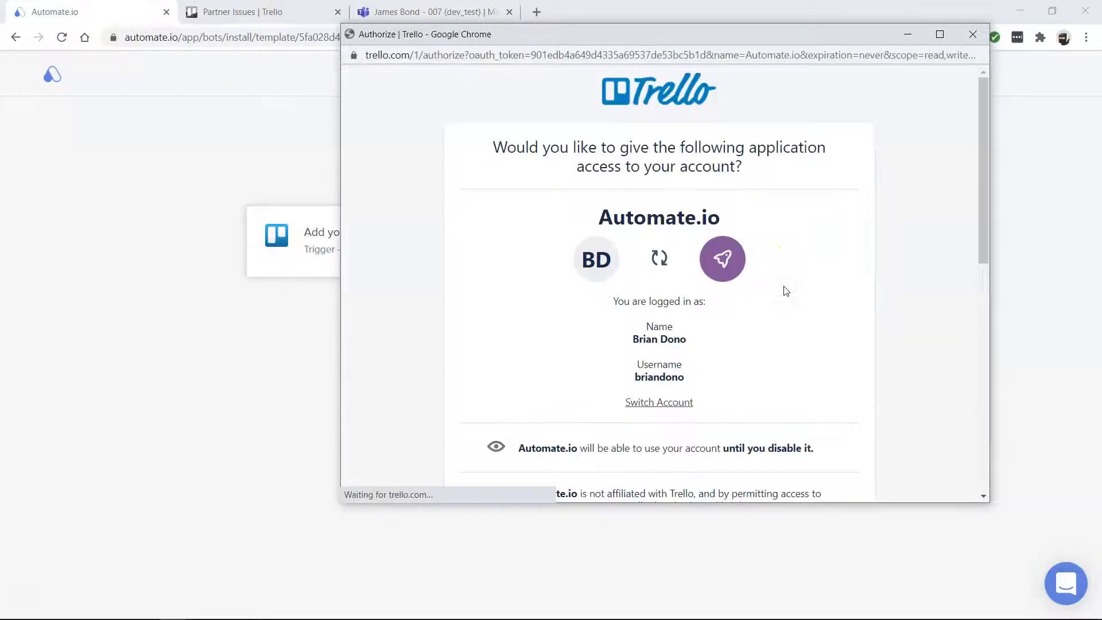
scroll(784, 345, down, 10)
click(800, 435)
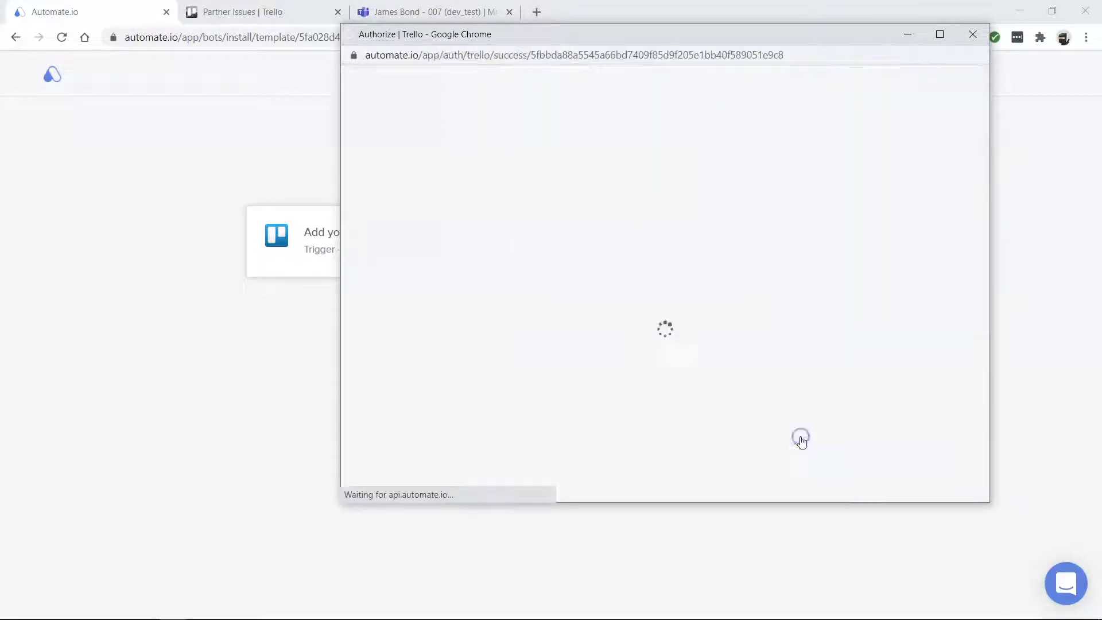
click(823, 268)
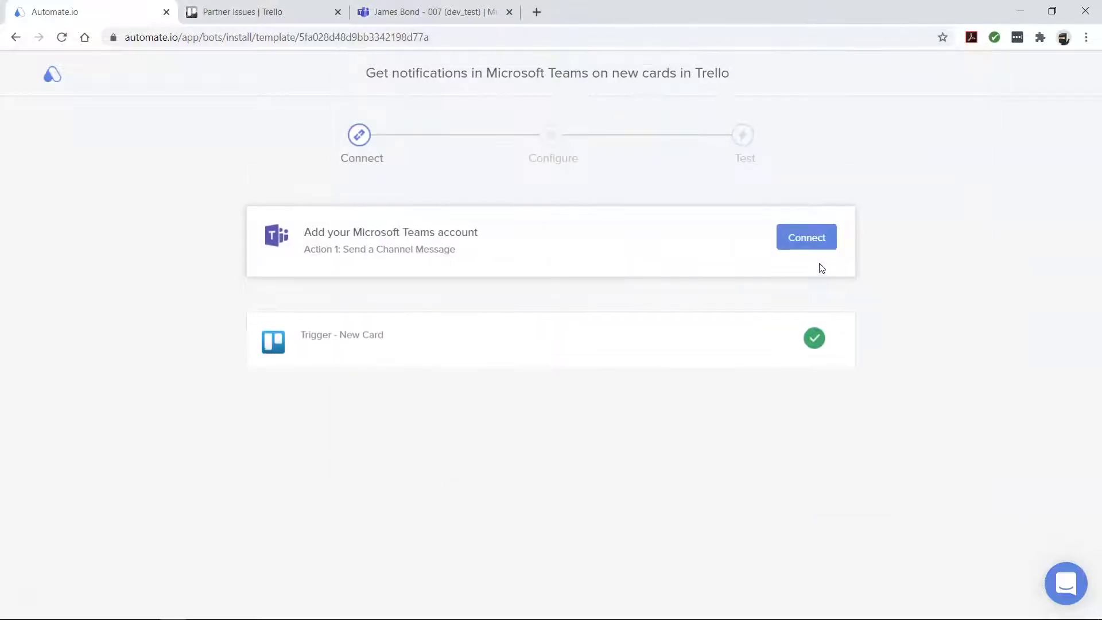
- Connect and authorize the Microsoft Teams account, reaching the Configure step
click(801, 237)
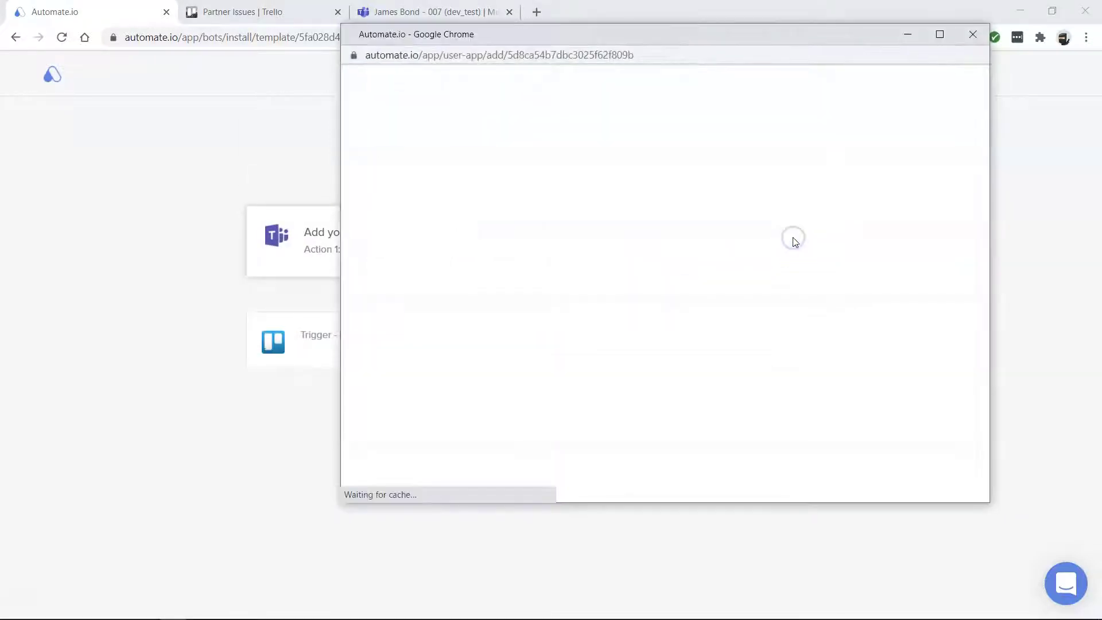
click(784, 294)
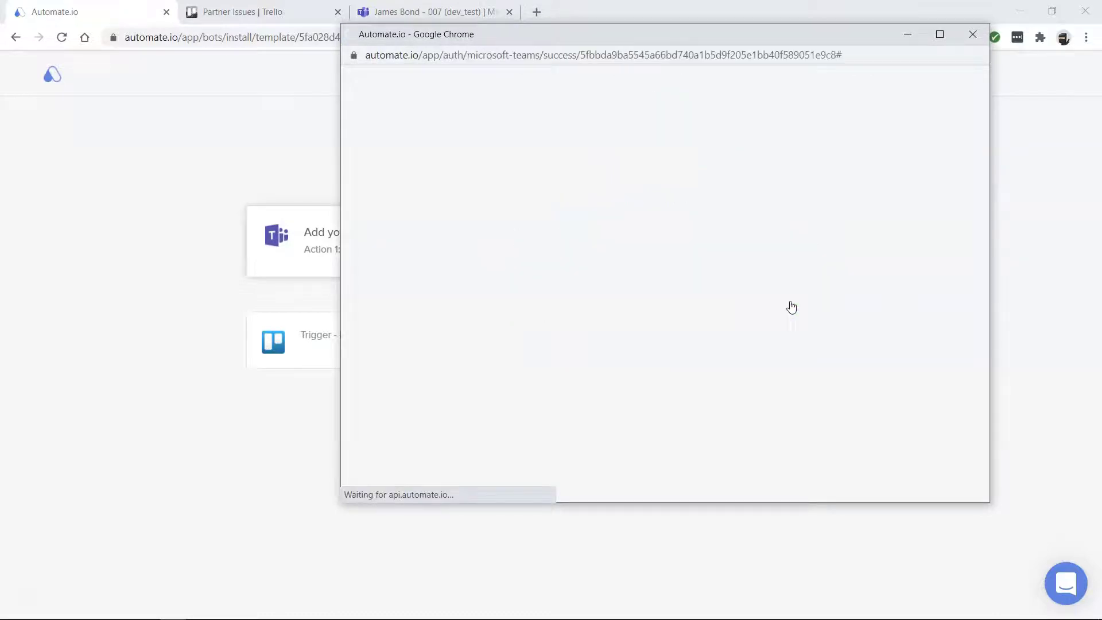
click(822, 283)
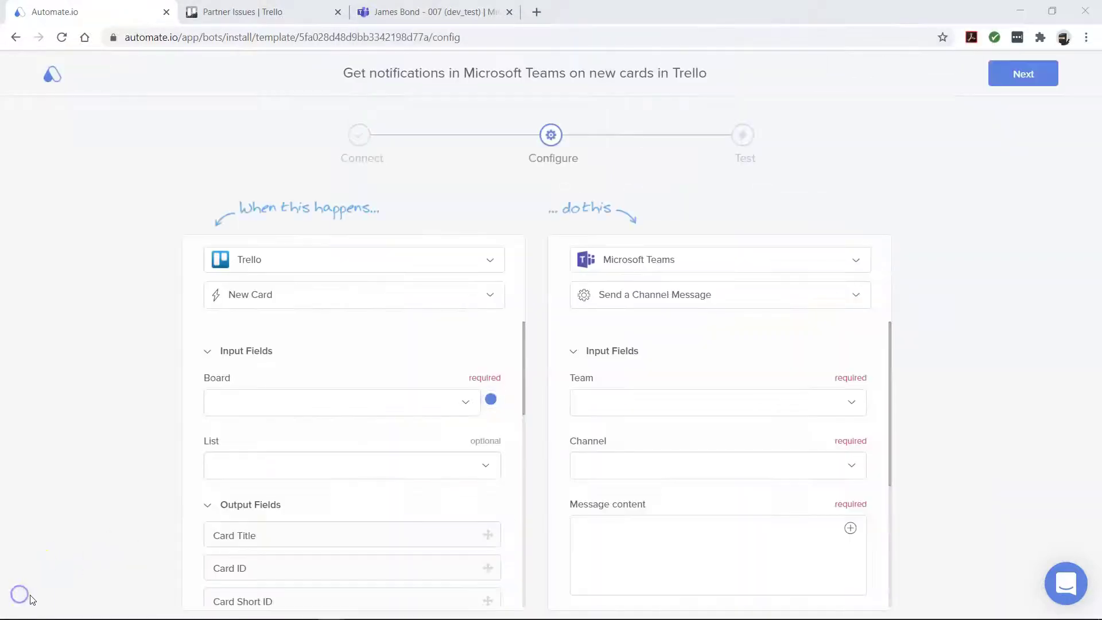
- Set the Trello trigger to the Partner Issues board and Personal To Do list
click(379, 337)
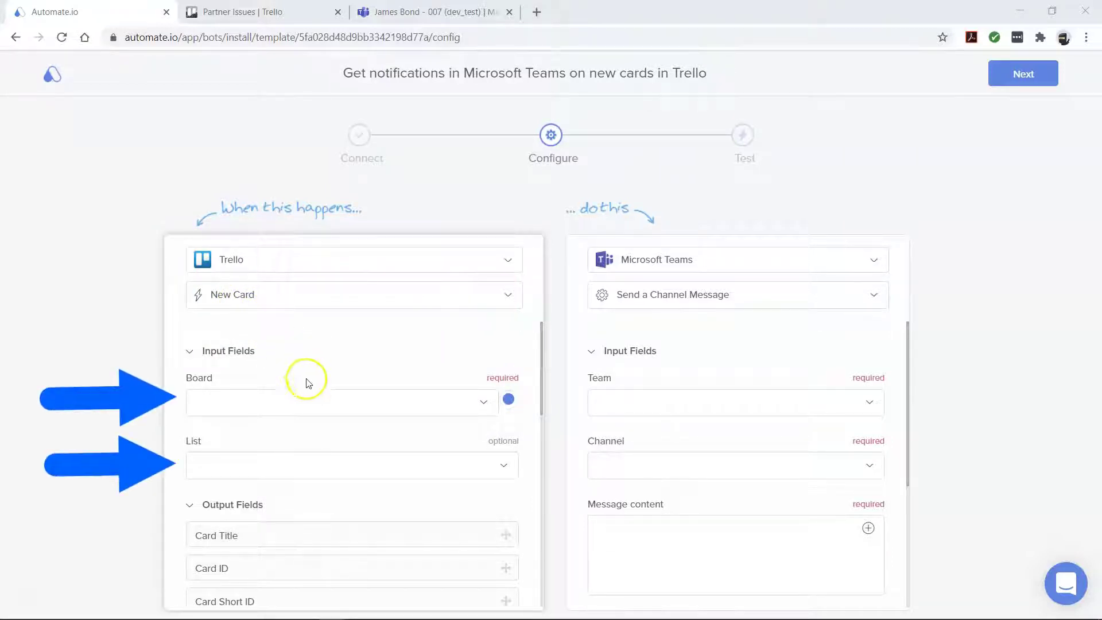
click(315, 401)
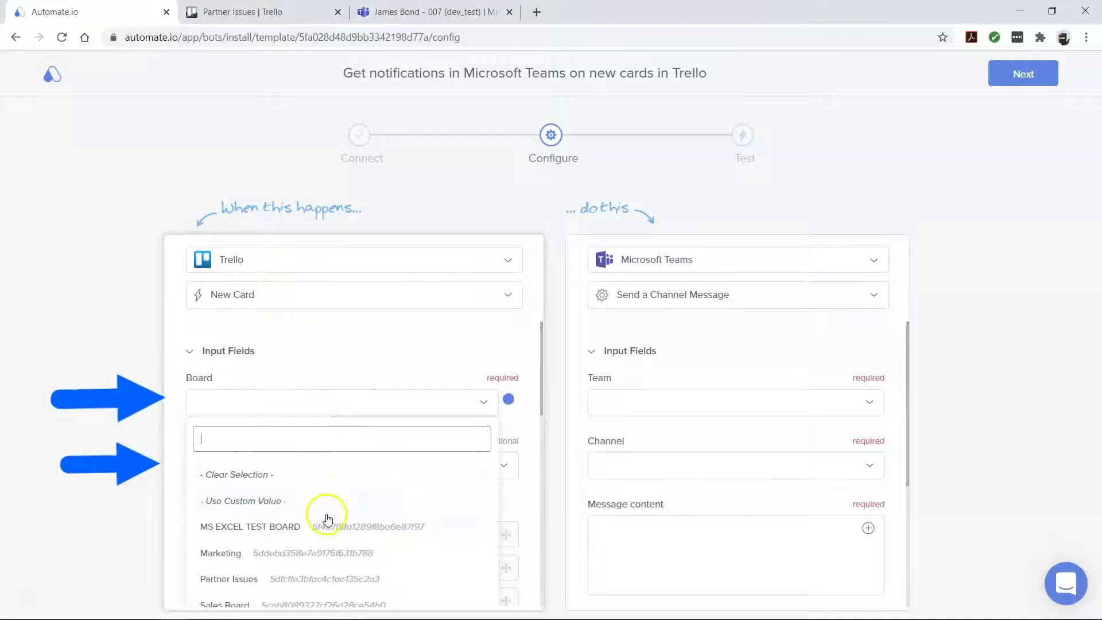
scroll(315, 465, down, 3)
scroll(316, 482, down, 3)
click(315, 435)
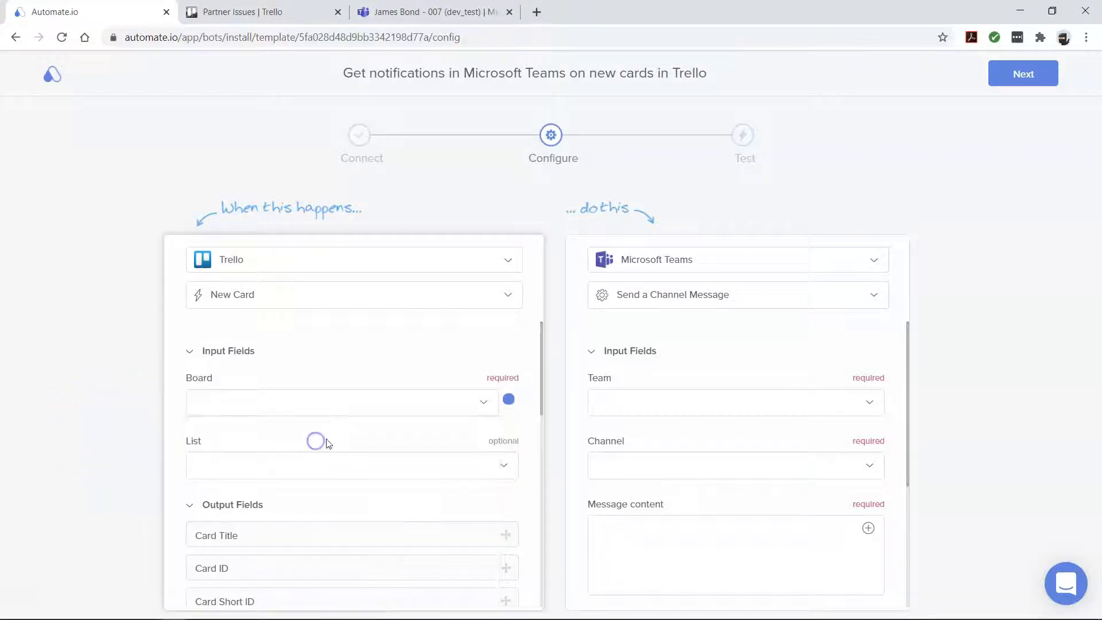
click(502, 463)
scroll(465, 460, down, 3)
click(261, 445)
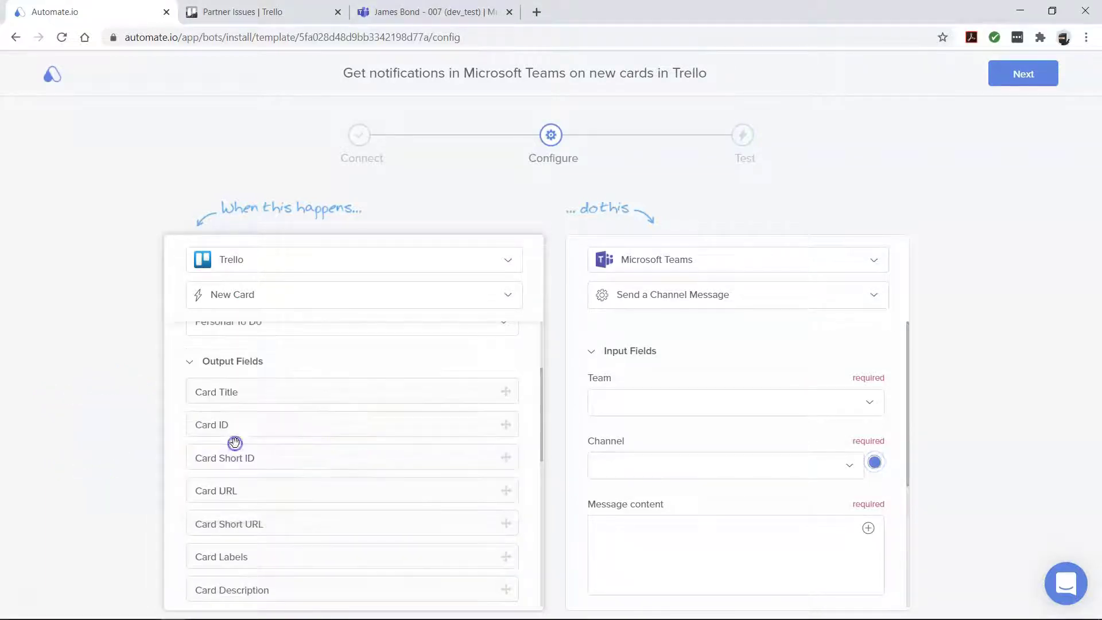
scroll(353, 441, up, 3)
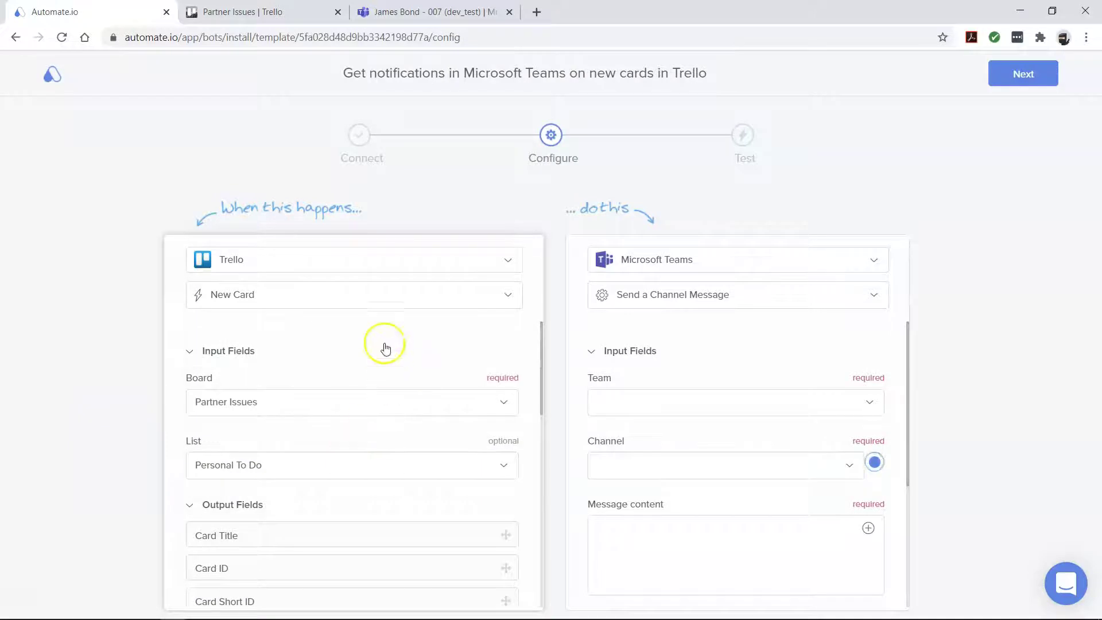
click(379, 295)
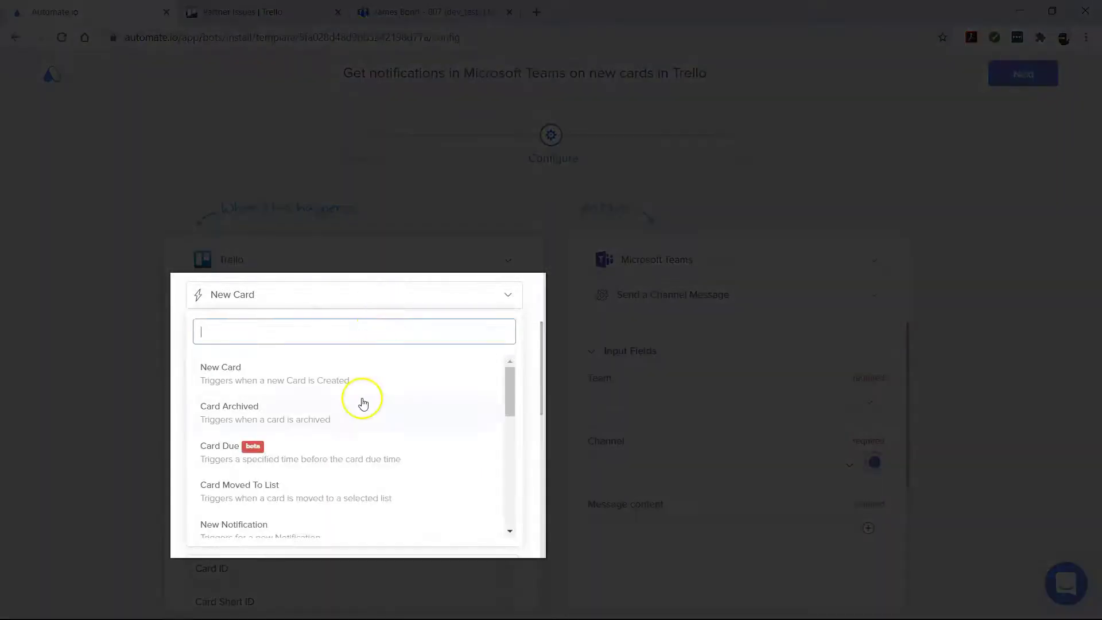
scroll(363, 403, down, 4)
scroll(364, 402, down, 2)
scroll(364, 402, down, 2)
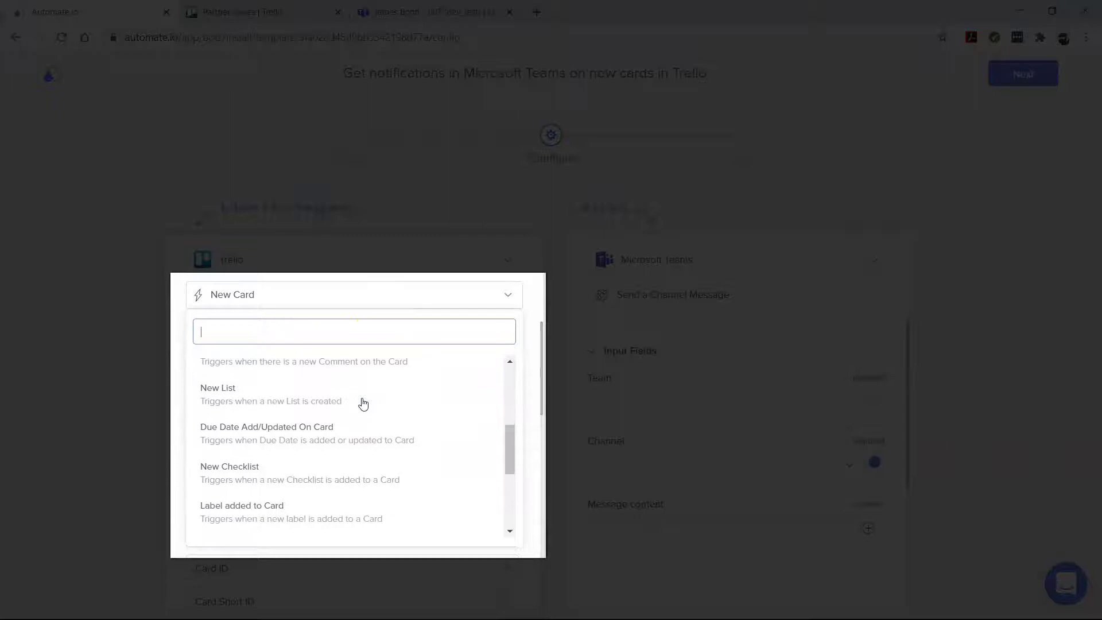
scroll(363, 402, down, 2)
scroll(364, 402, down, 2)
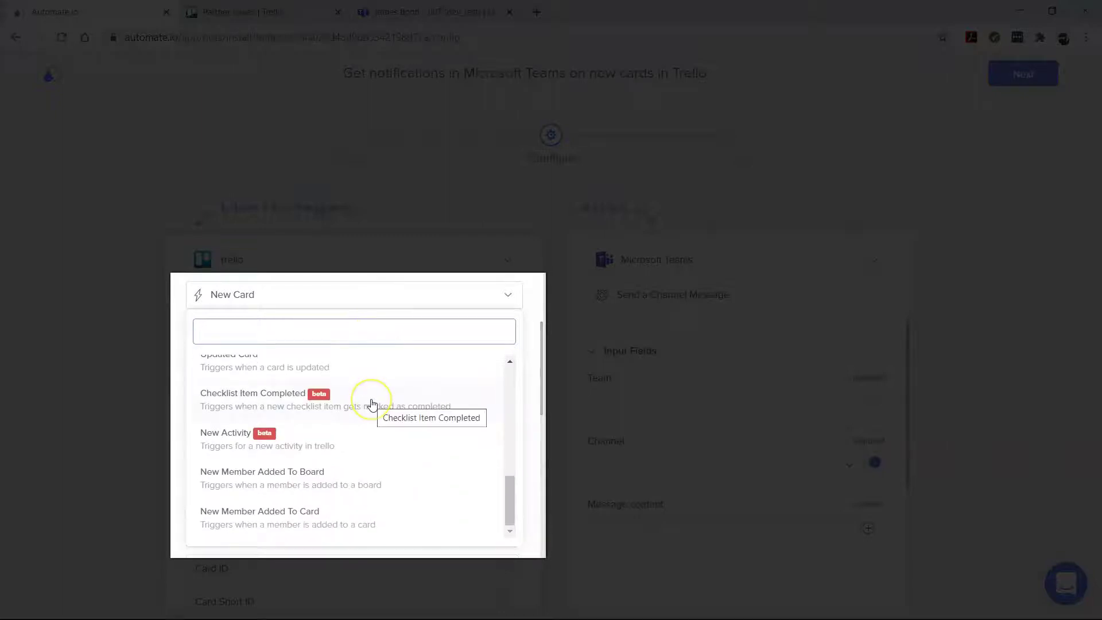
scroll(373, 402, up, 2)
scroll(372, 402, up, 2)
scroll(373, 402, up, 2)
scroll(372, 401, up, 3)
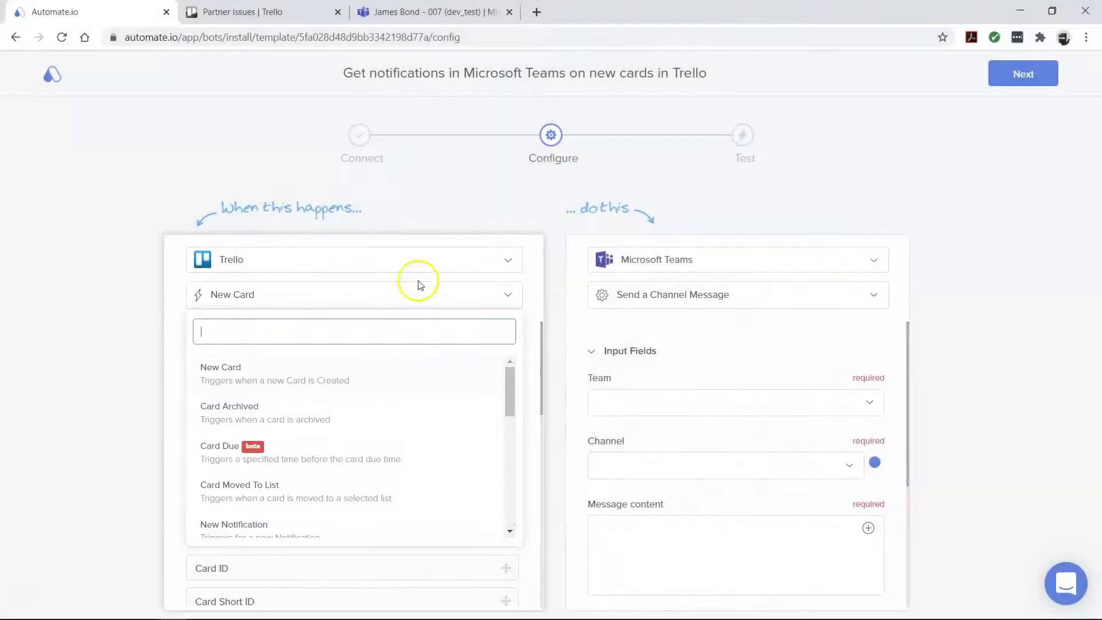
- Keep New Card as the Trello trigger event after browsing the alternatives
click(420, 284)
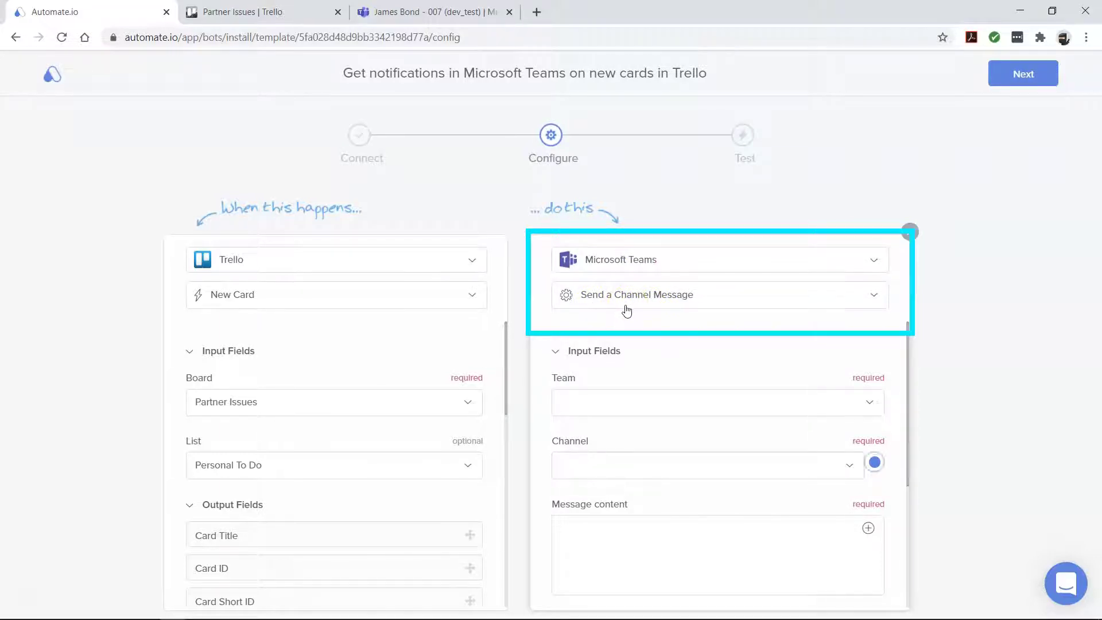
- Target the Teams message at the dev_test team's 007 channel
click(868, 402)
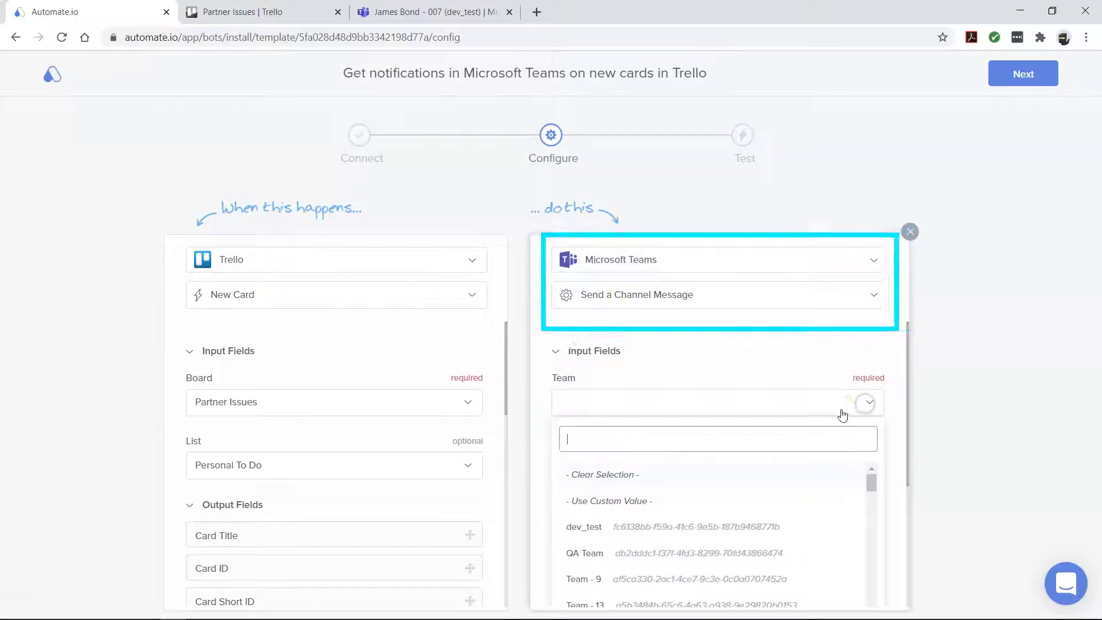
click(594, 457)
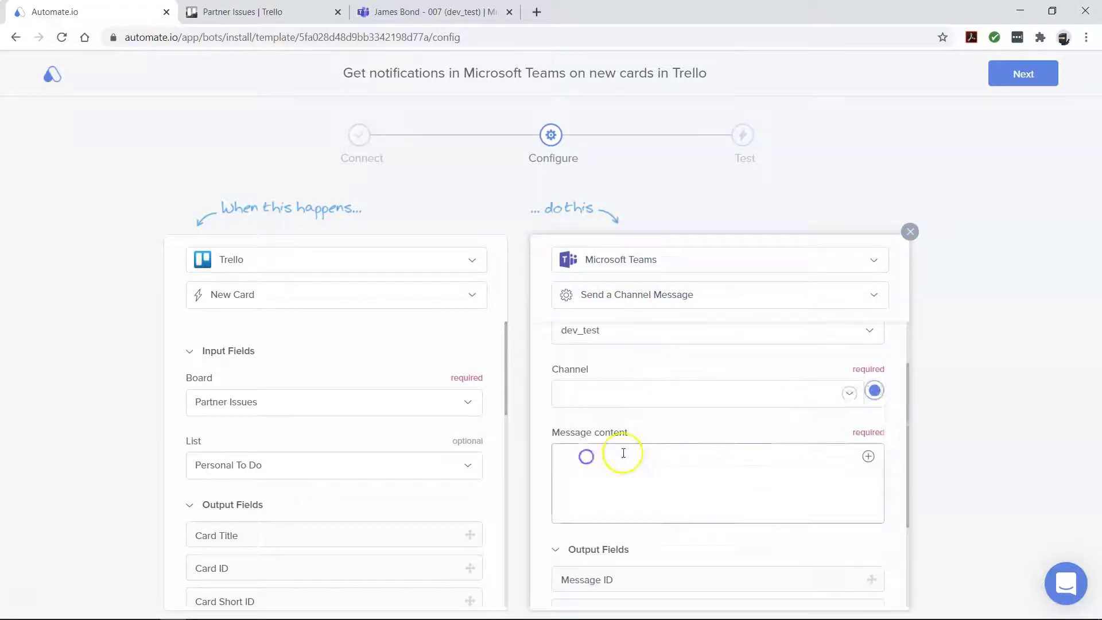
click(850, 395)
scroll(766, 542, down, 3)
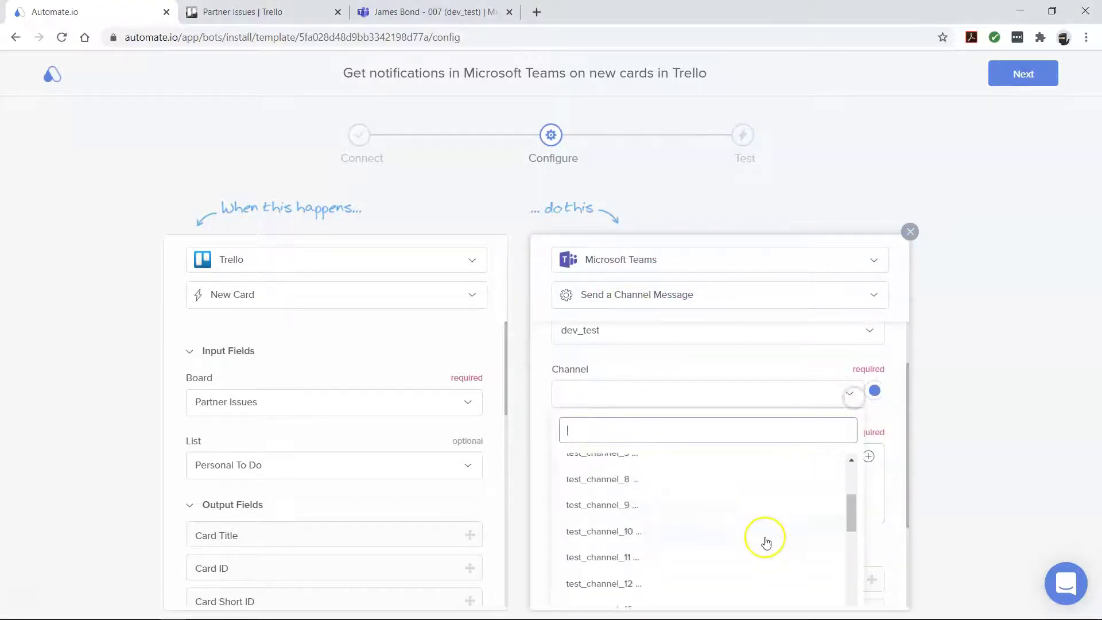
scroll(767, 533, up, 3)
click(594, 472)
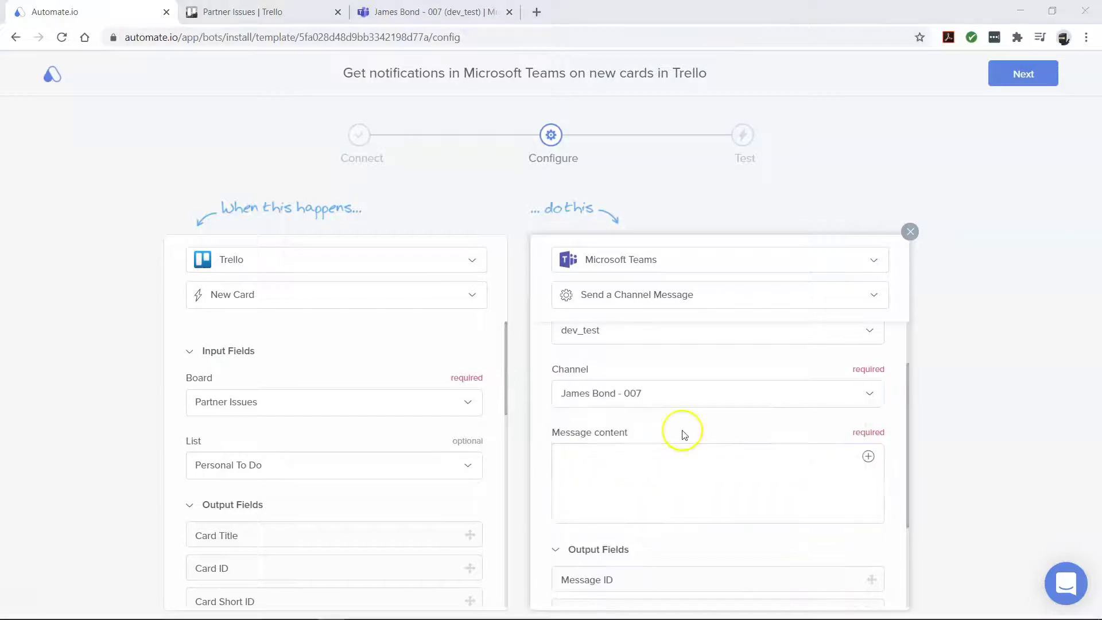
click(640, 451)
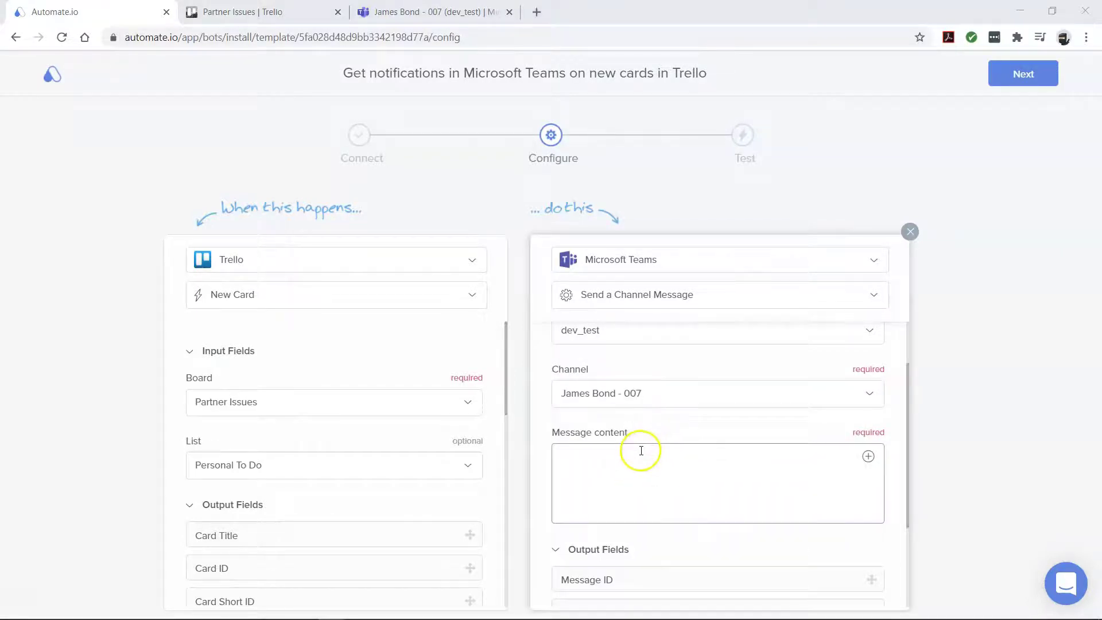
text(Head's up...there's a new card in Trello with the name)
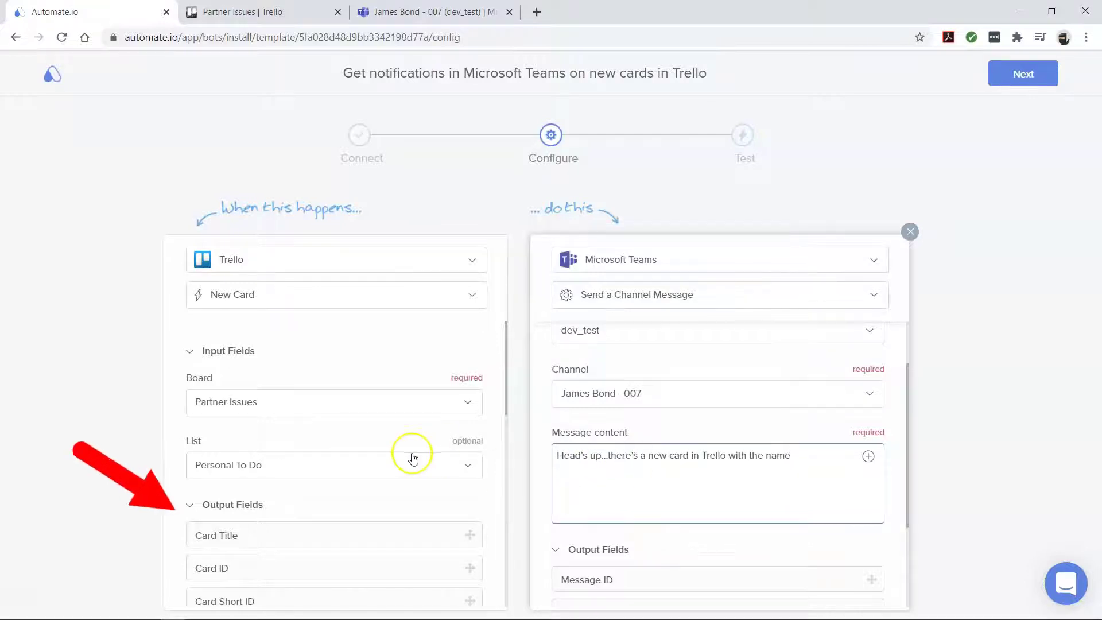
scroll(405, 452, down, 1)
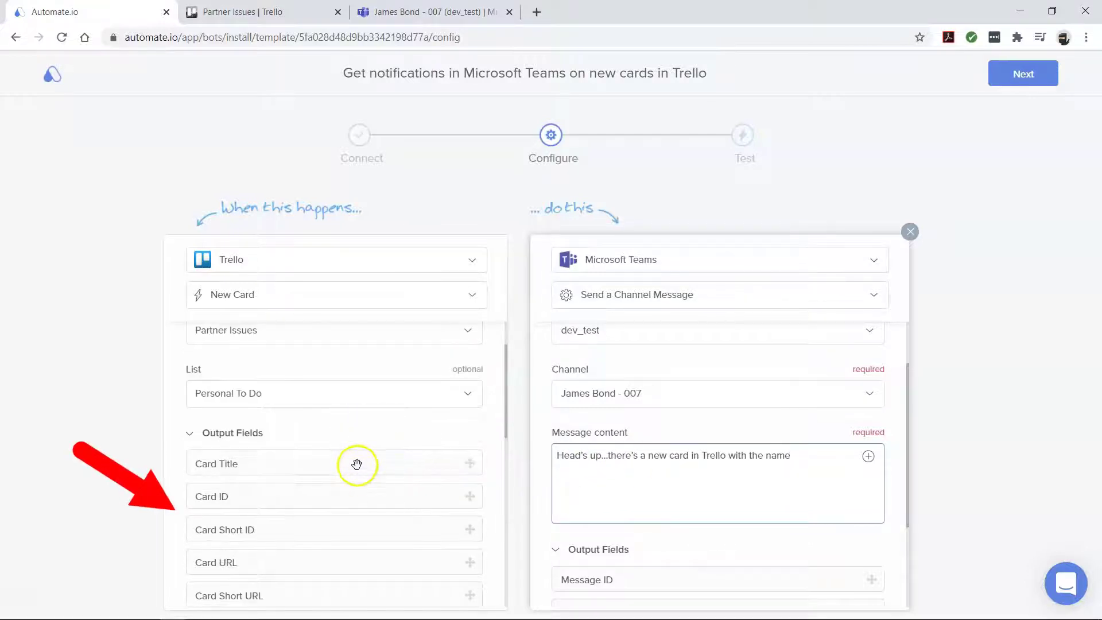
- Compose the message with Card Title, List Name, Board Title and Due Date fields, then proceed to Test
drag(356, 463, 852, 448)
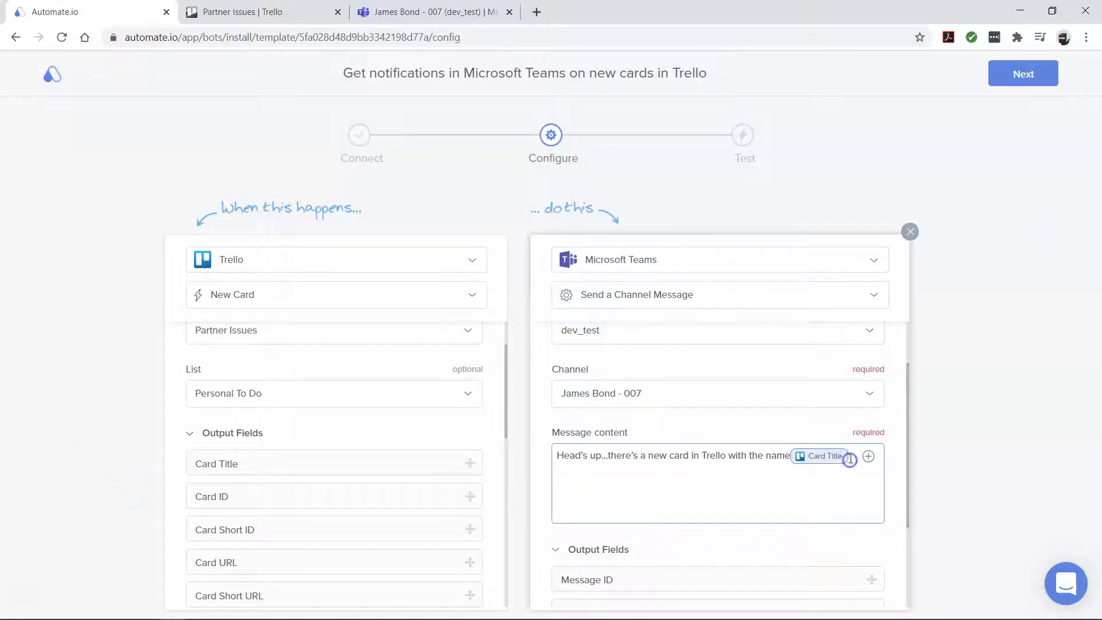
text(in the list)
scroll(307, 504, down, 5)
scroll(307, 482, down, 5)
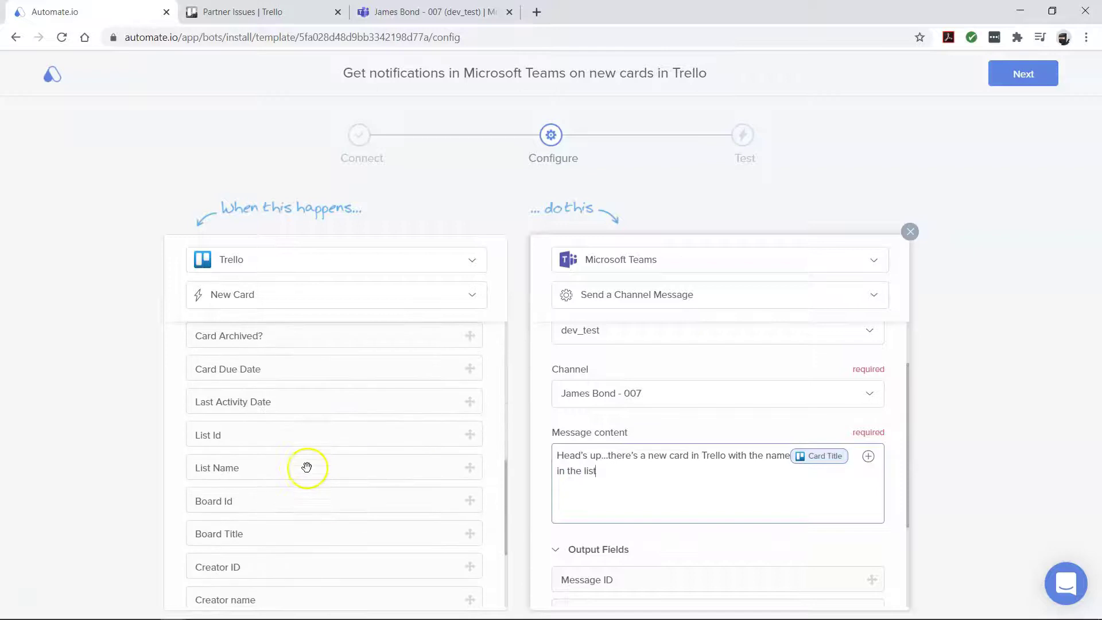
drag(305, 467, 681, 473)
text(on the board and the due date is)
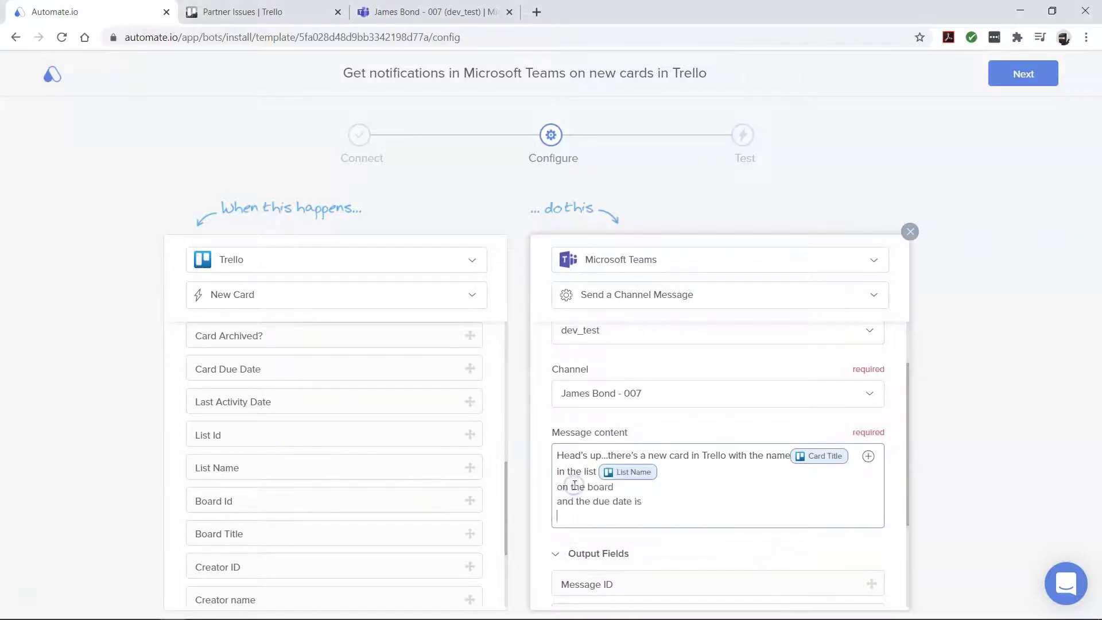
drag(324, 532, 658, 486)
scroll(298, 526, down, 3)
scroll(295, 524, up, 5)
scroll(295, 524, up, 3)
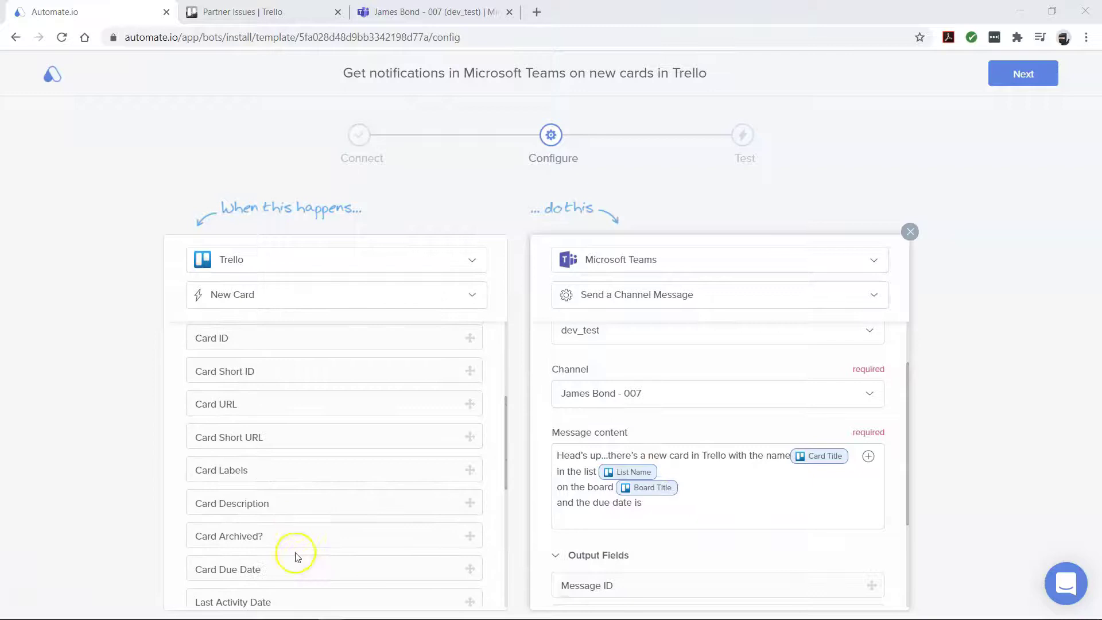
drag(297, 568, 723, 504)
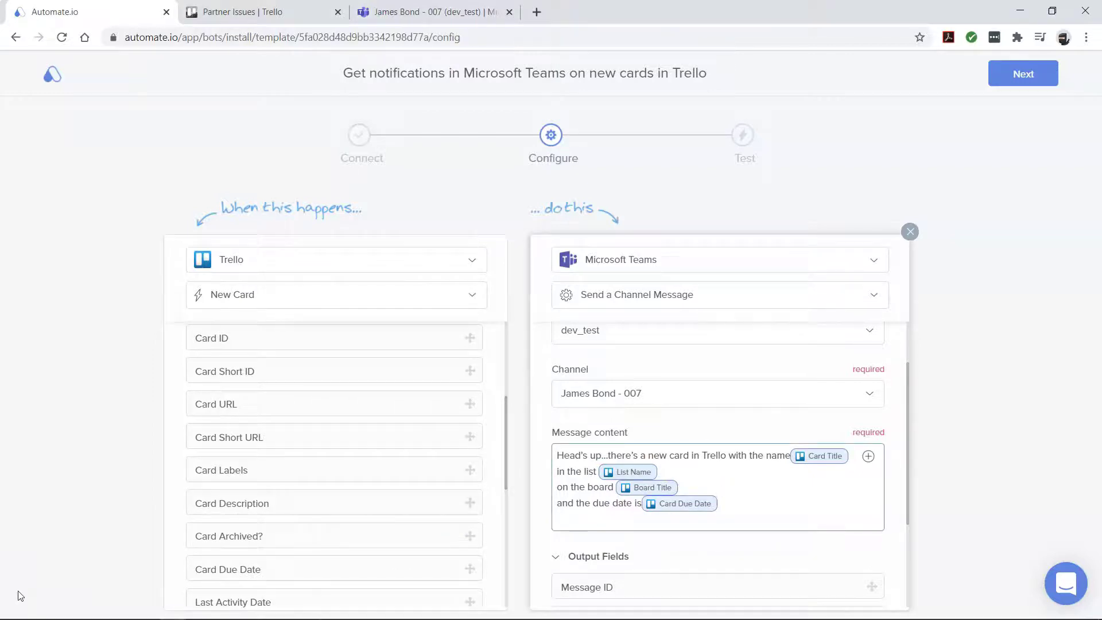
scroll(749, 482, up, 2)
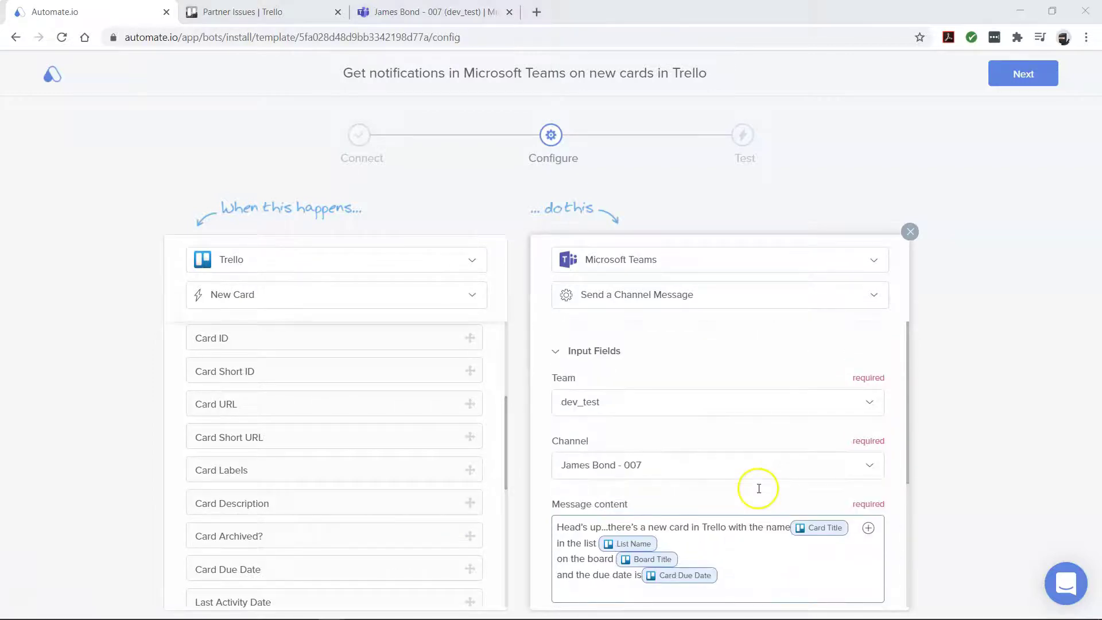
click(1017, 76)
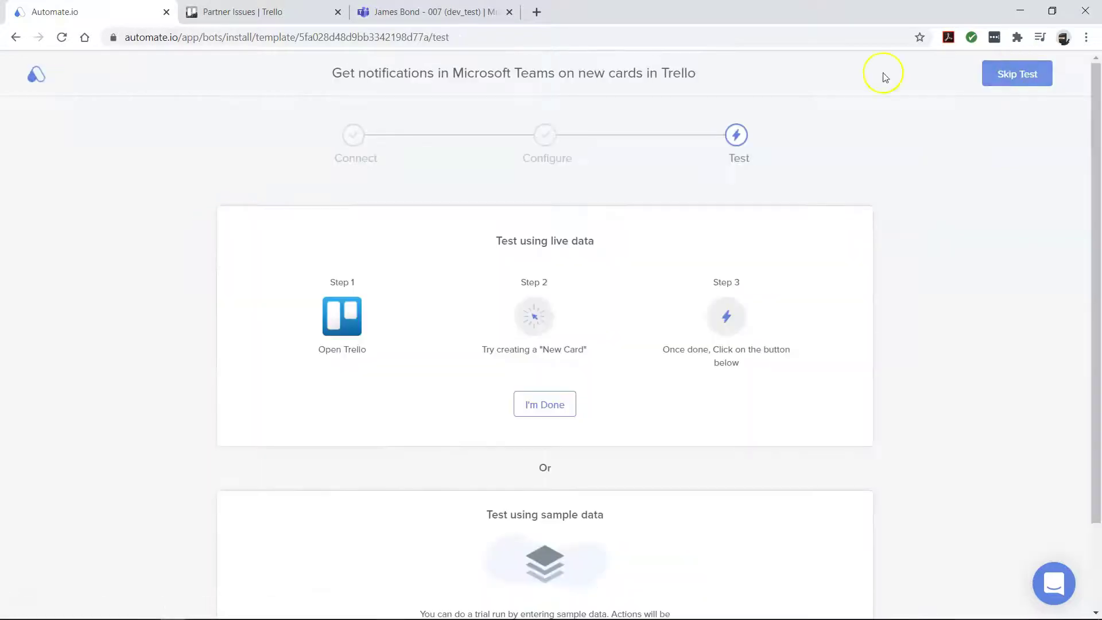
- Add a TEST FOR TEAMS card to the Personal To Do list in Trello
click(269, 11)
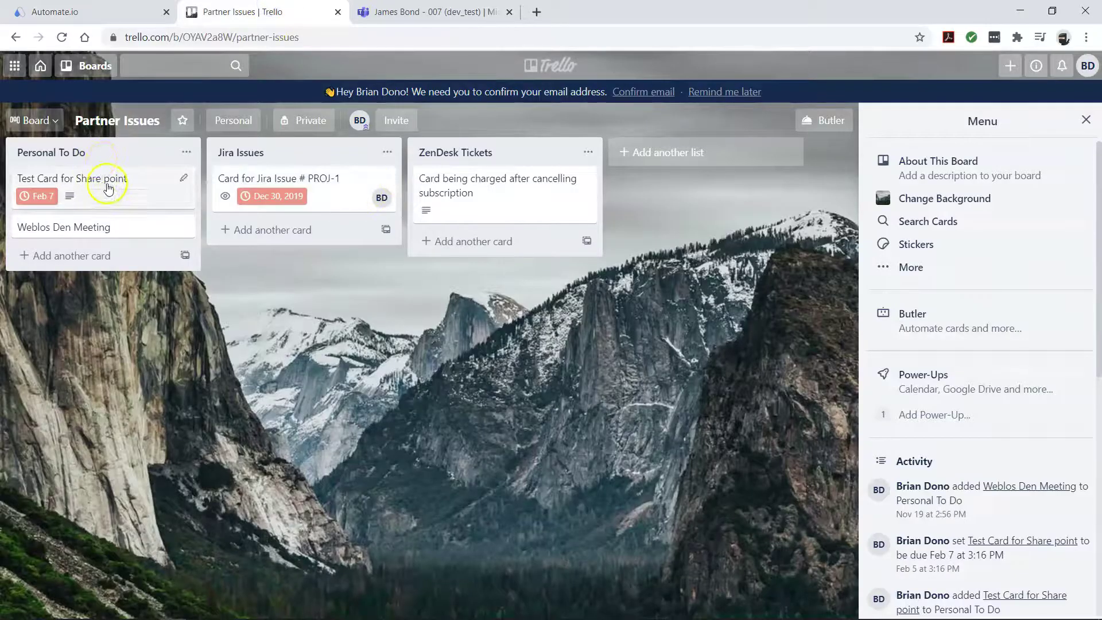
click(72, 256)
text(TEST F)
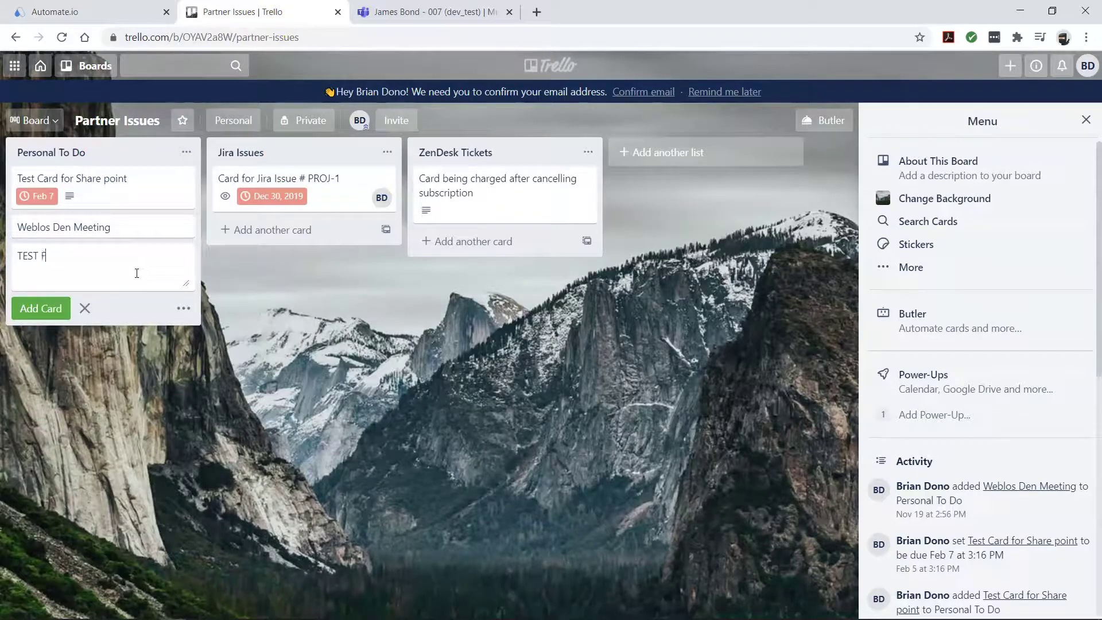
text(MS)
click(41, 309)
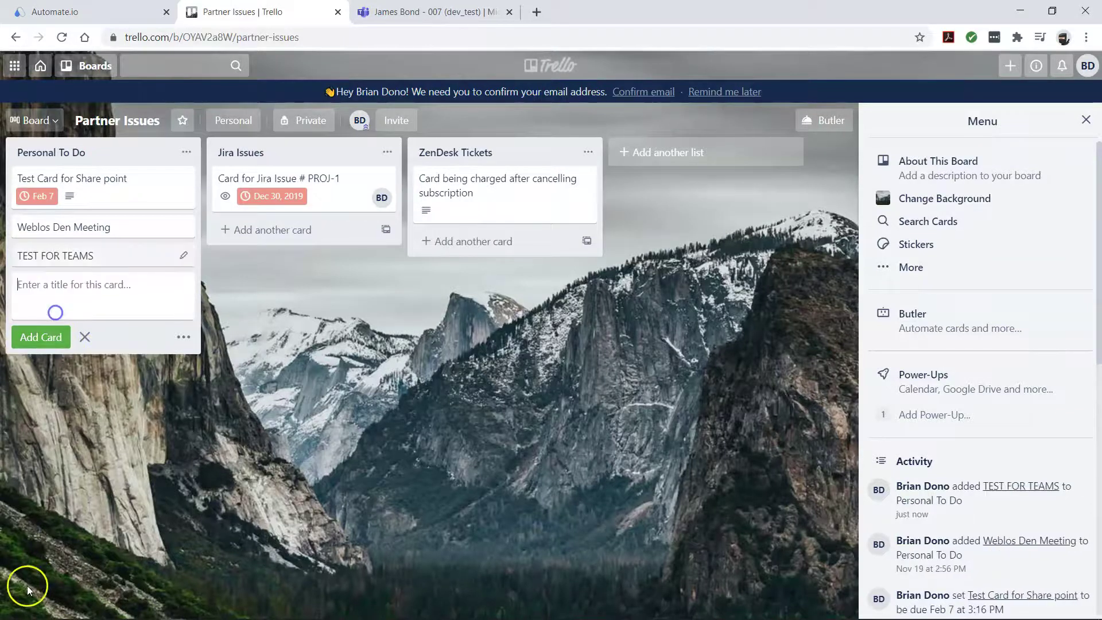
- Confirm the test card with I'm Done and verify the TEST FOR TEAMS notification in Teams
click(54, 12)
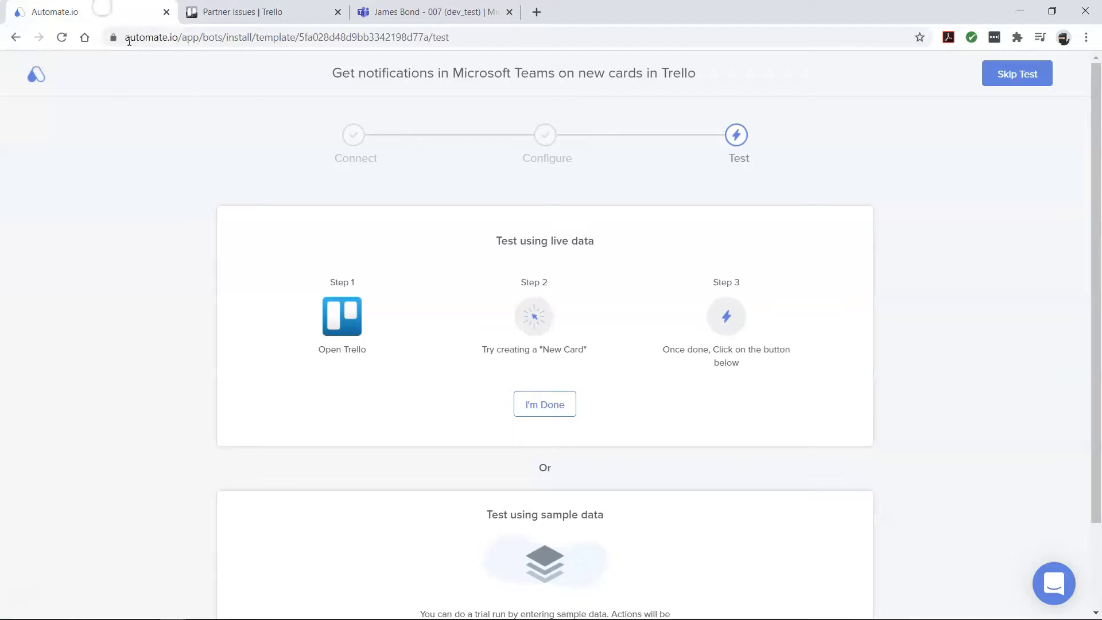
click(545, 403)
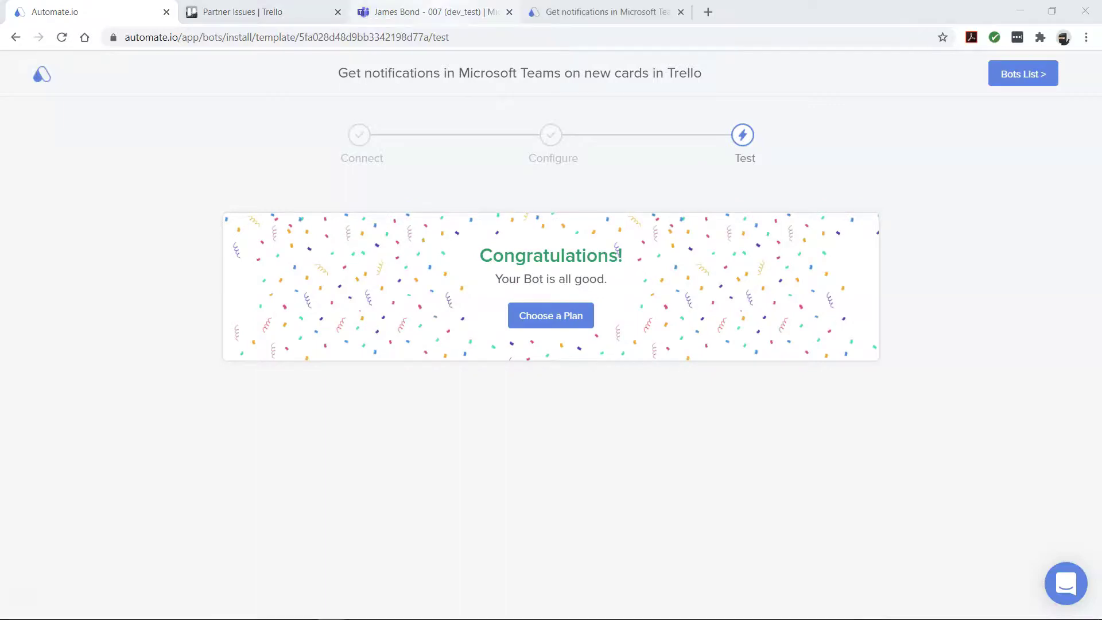
click(434, 11)
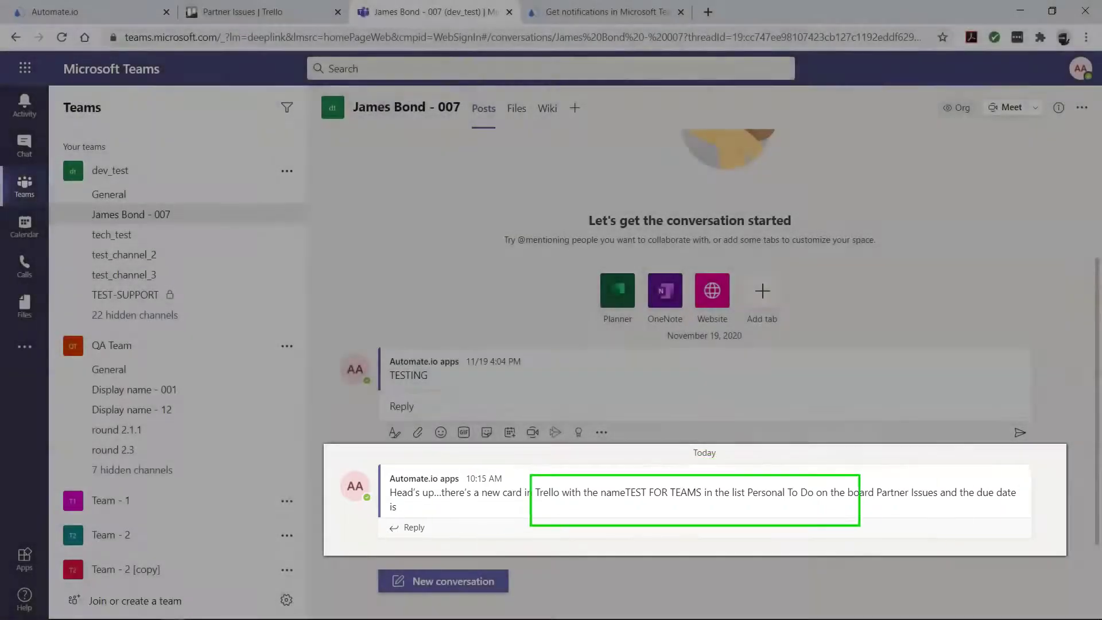
key(ctrl+Tab)
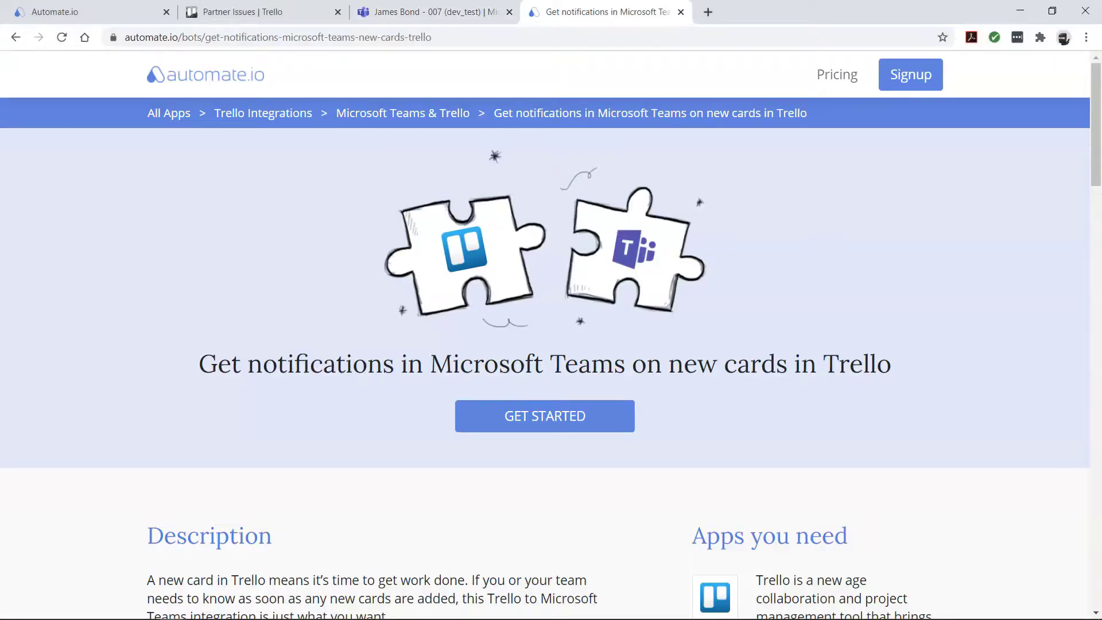